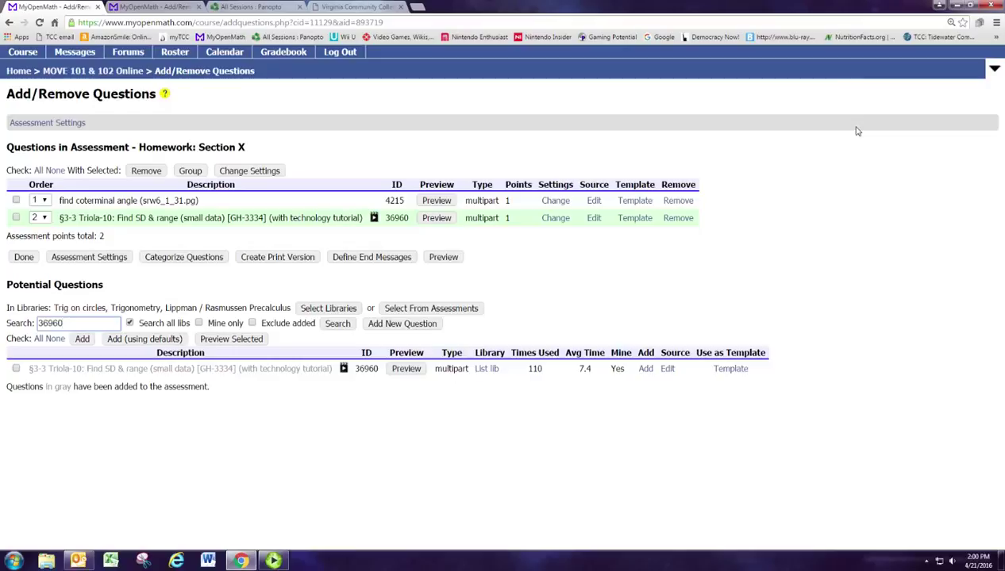
Move the coterminal angle question to position 2, then back to first
click(44, 201)
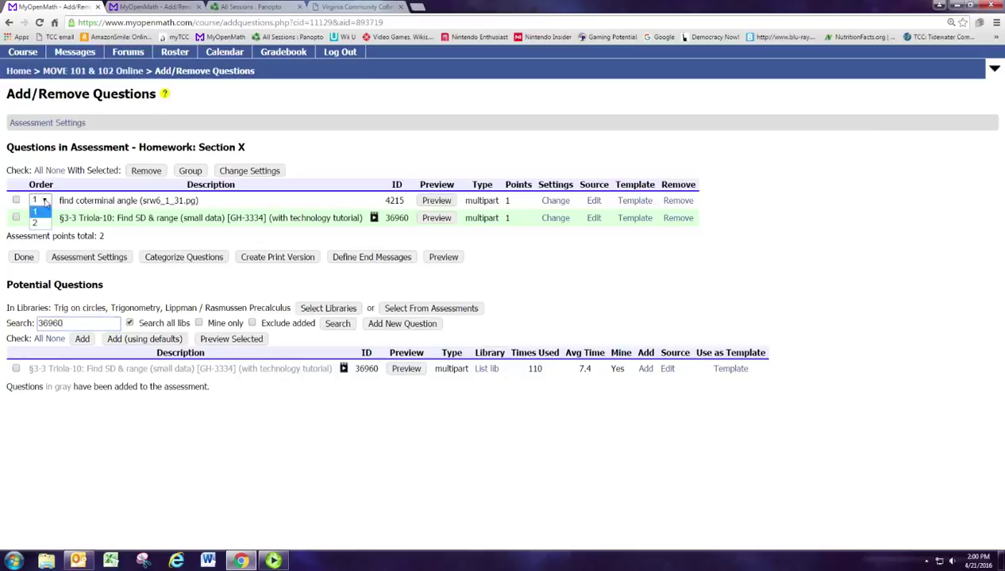
click(44, 225)
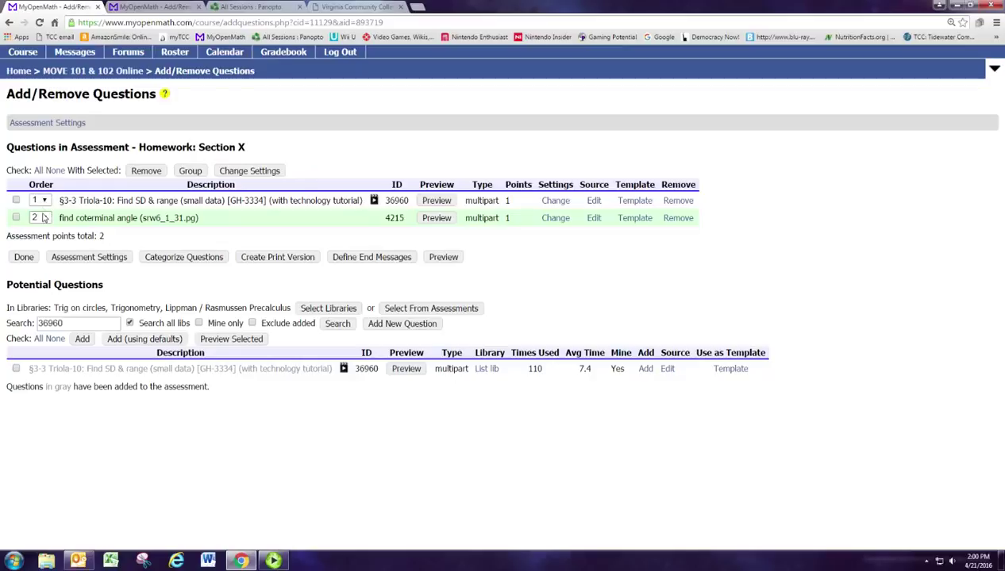
click(16, 200)
click(15, 219)
click(16, 200)
click(16, 217)
click(37, 217)
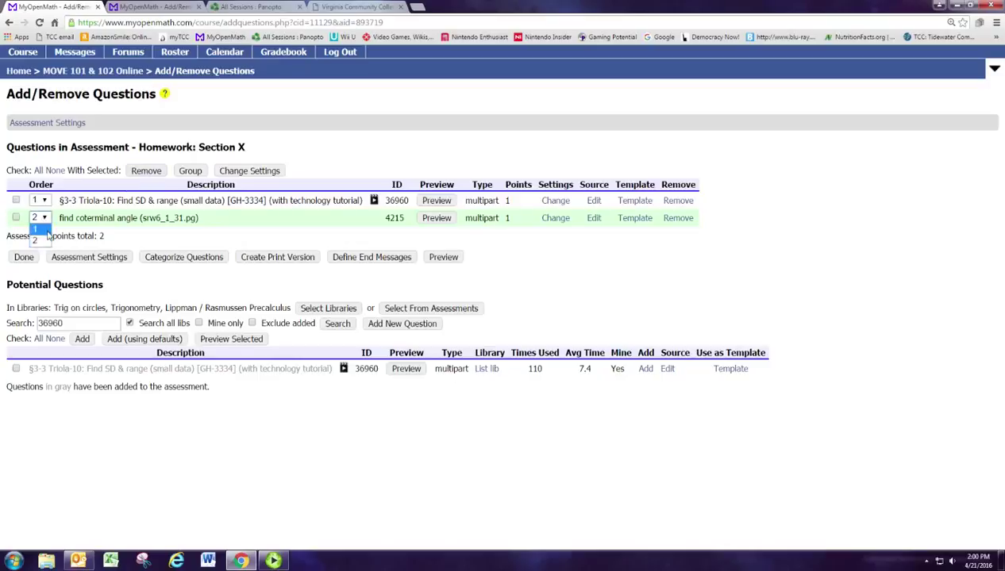
click(35, 229)
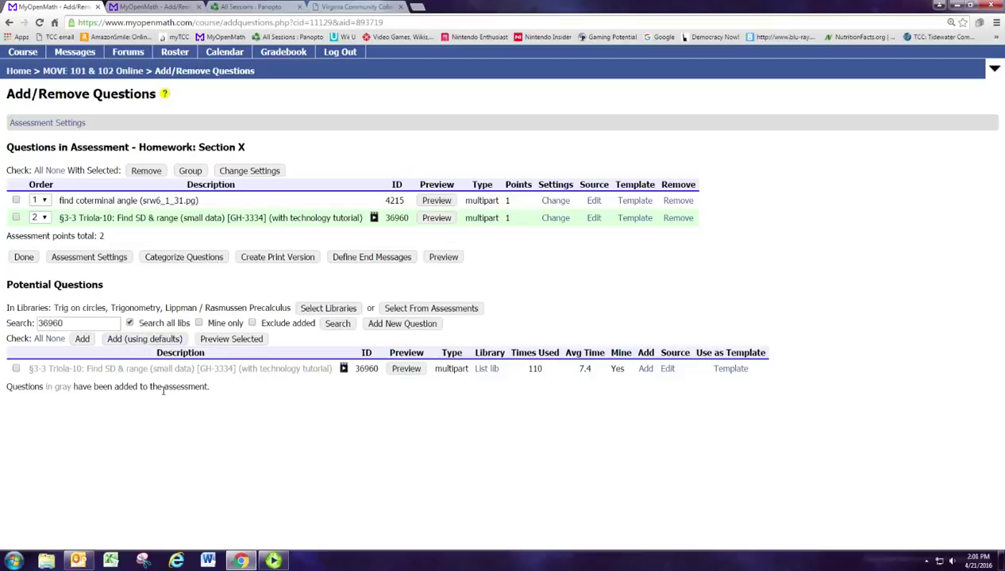
Clear all libraries and use only Algebra > Linear equations in 2 variables > Graphs
click(340, 311)
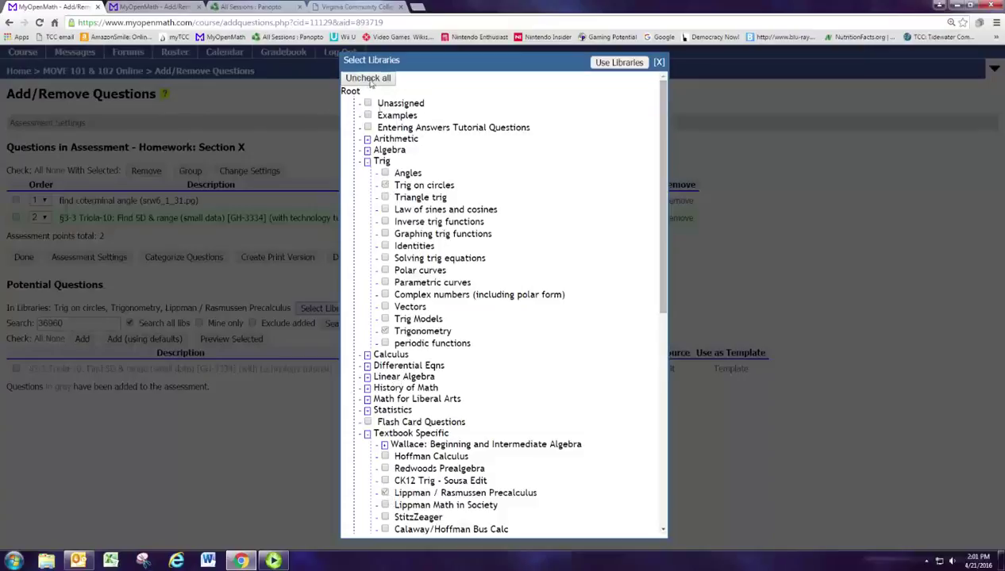
click(370, 81)
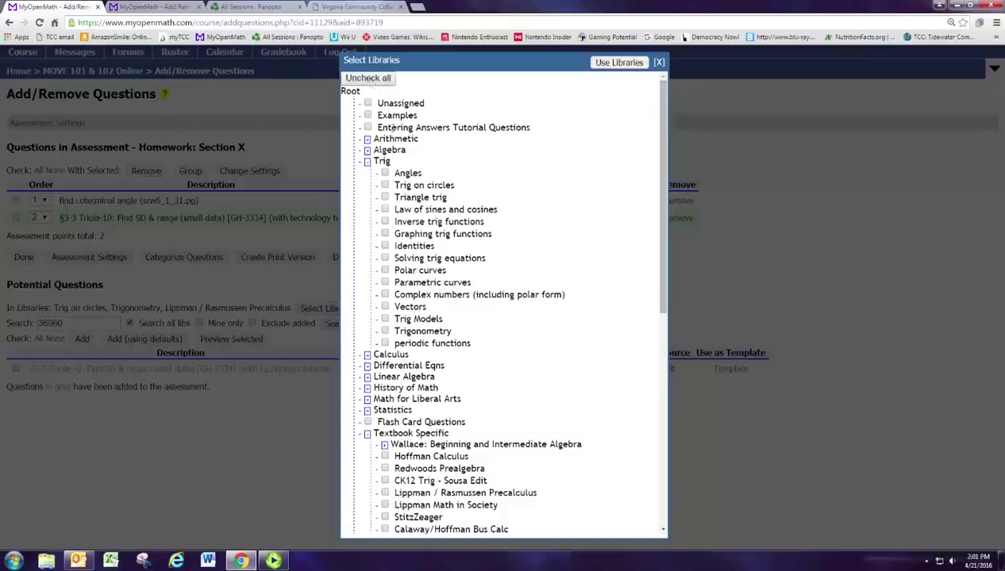
click(367, 162)
click(366, 251)
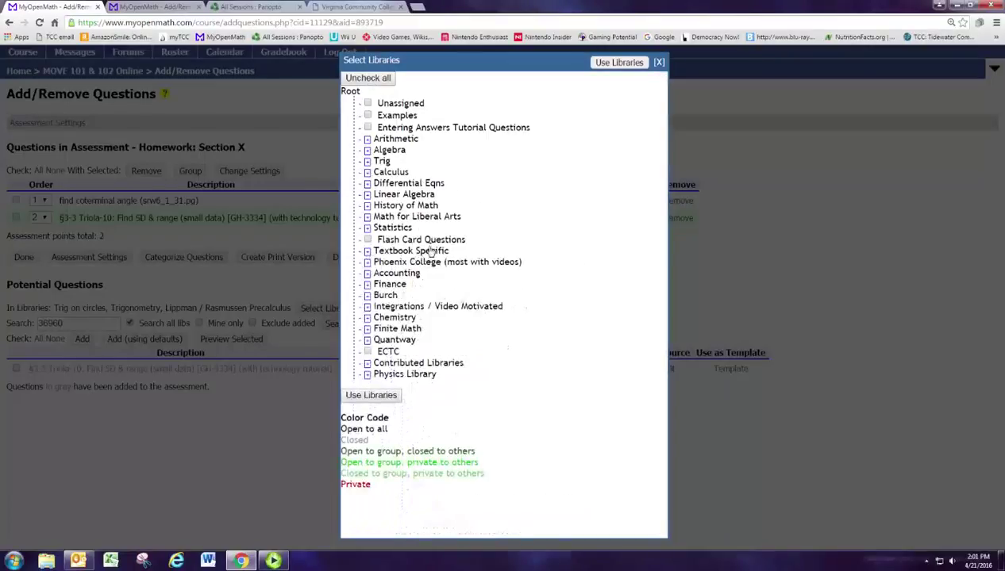
click(367, 151)
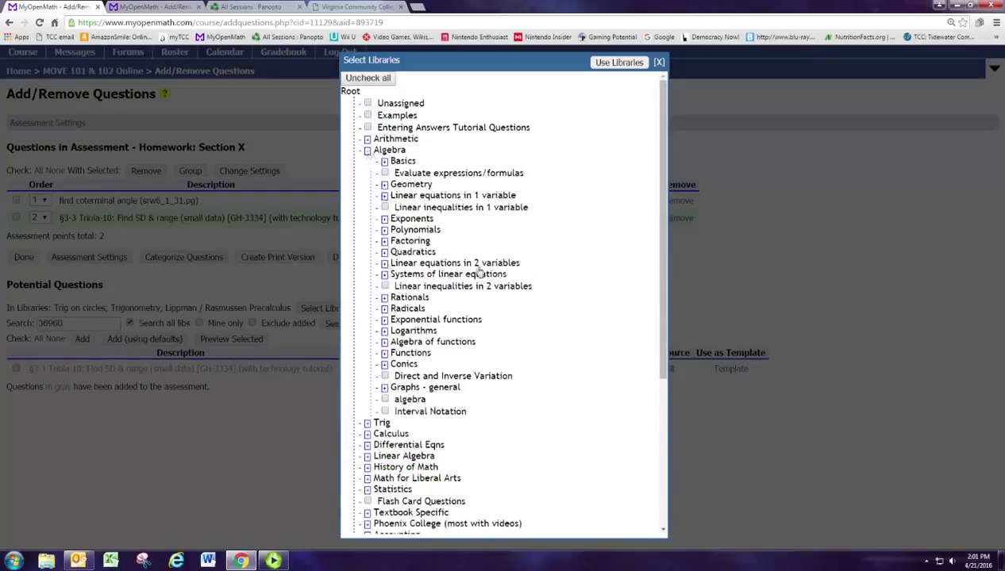
click(385, 264)
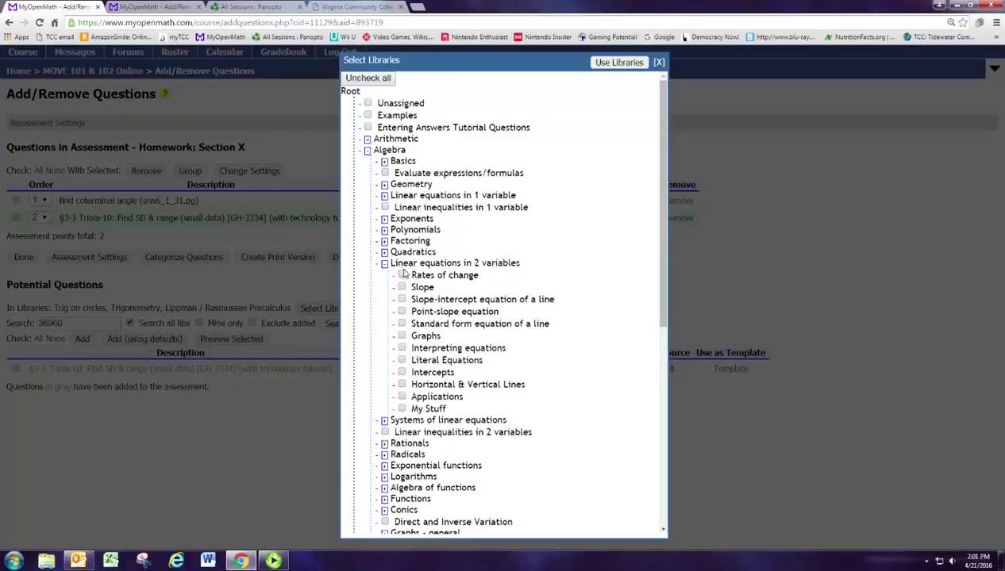
click(402, 336)
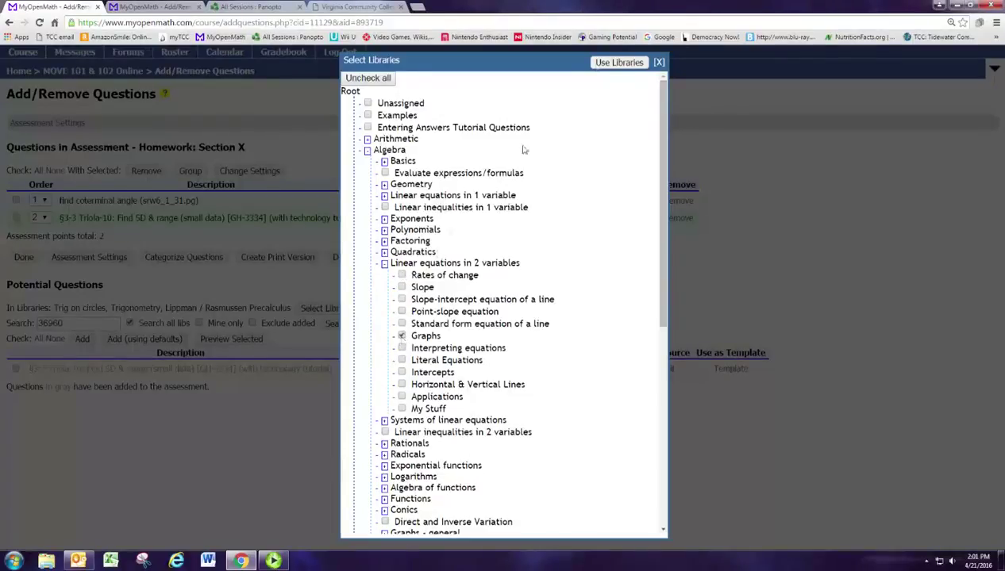
click(618, 63)
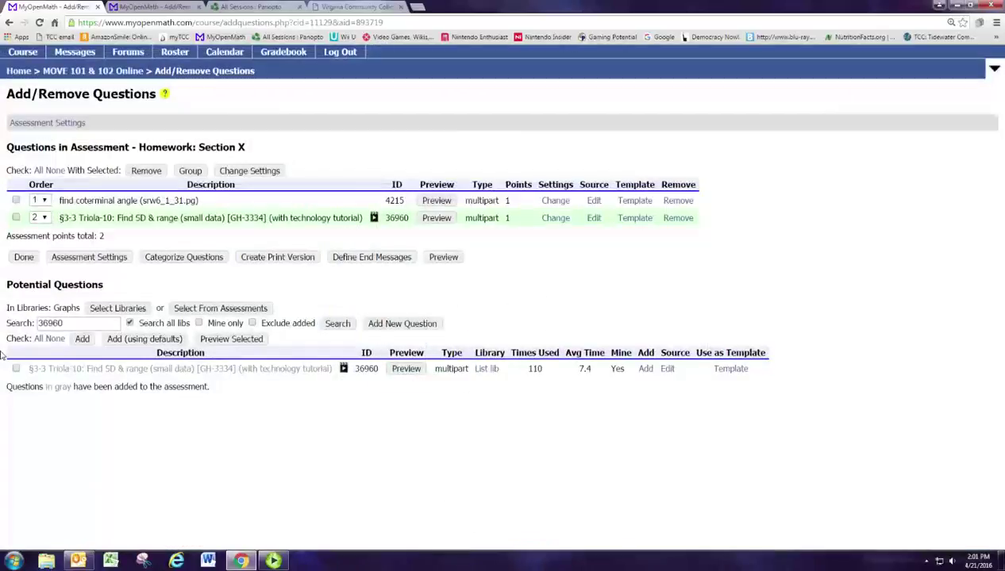
Turn off Search all libs, clear the 36960 search term, and search the Graphs library
click(130, 323)
drag(73, 326, 19, 320)
key(BackSpace)
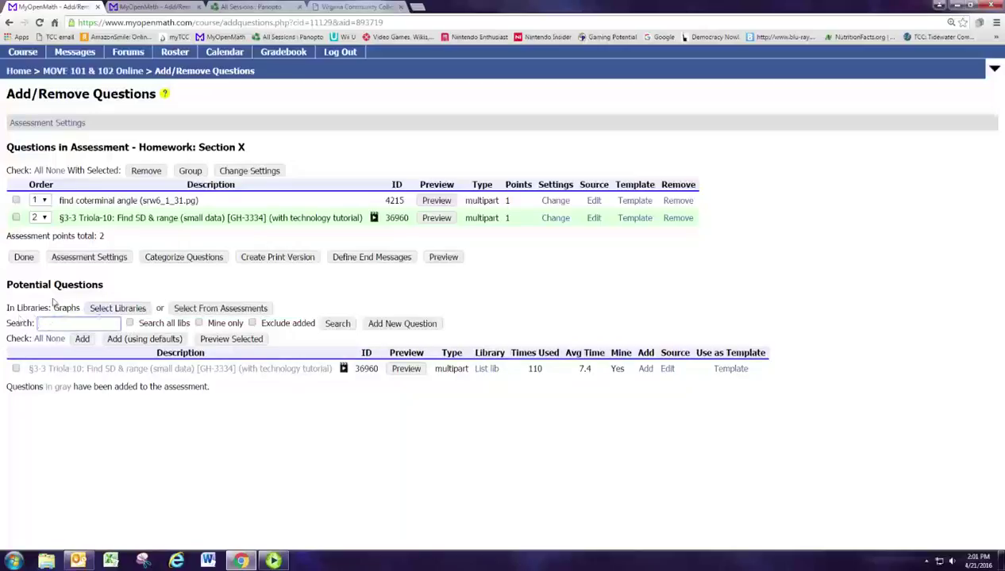
click(338, 325)
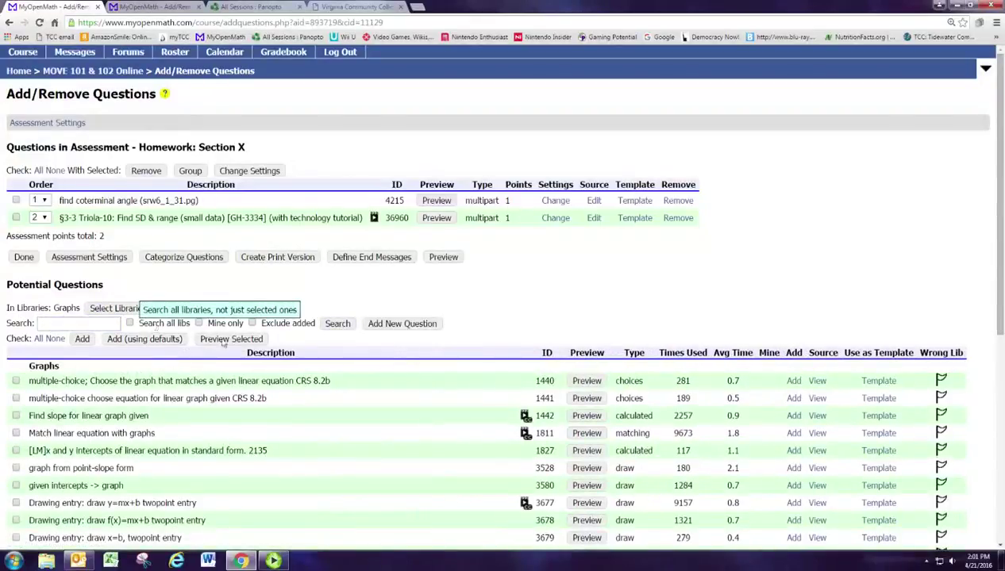
scroll(344, 390, down, 3)
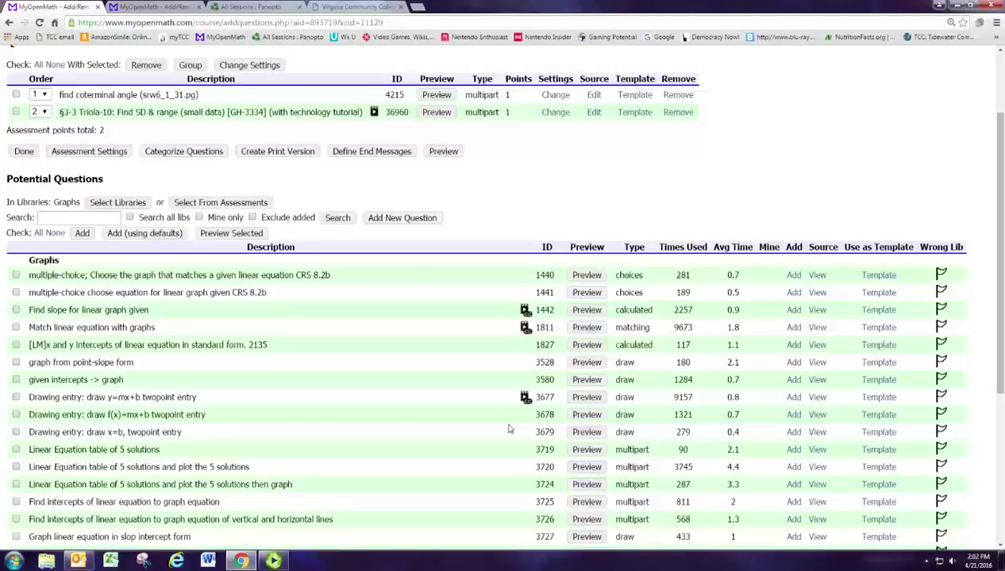
scroll(509, 429, down, 2)
scroll(509, 429, down, 1)
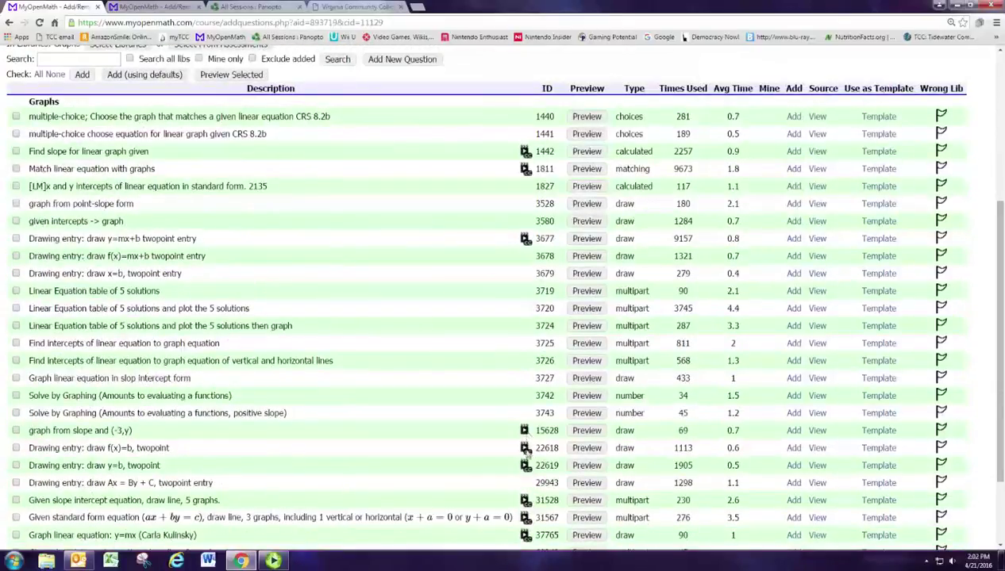
scroll(526, 433, down, 1)
scroll(526, 433, down, 1)
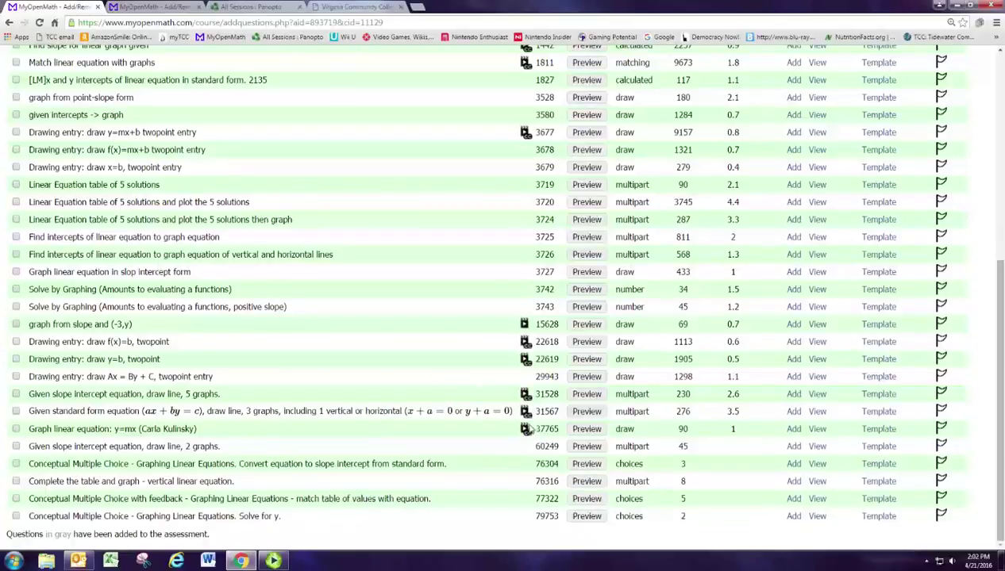
scroll(525, 429, up, 3)
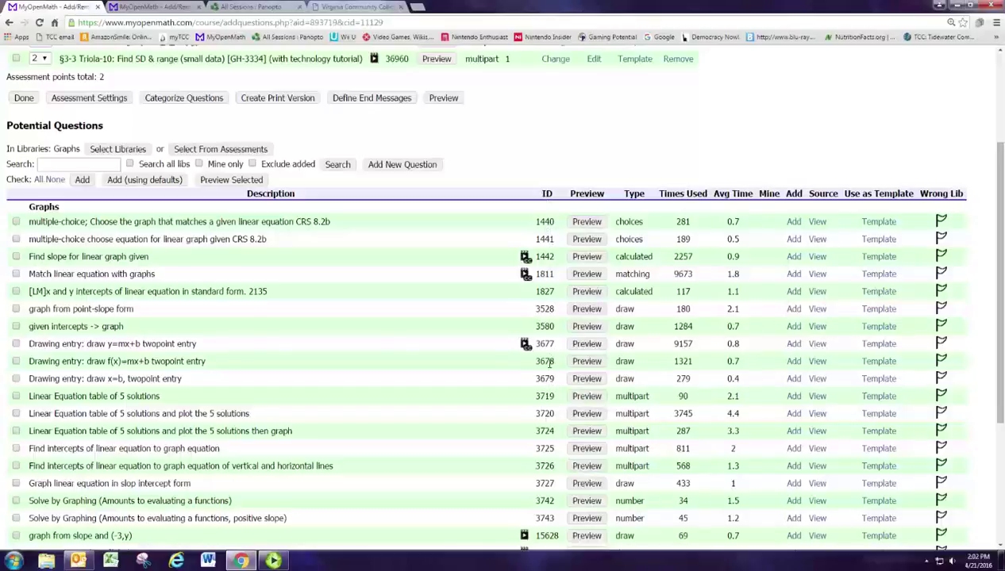
scroll(546, 382, up, 1)
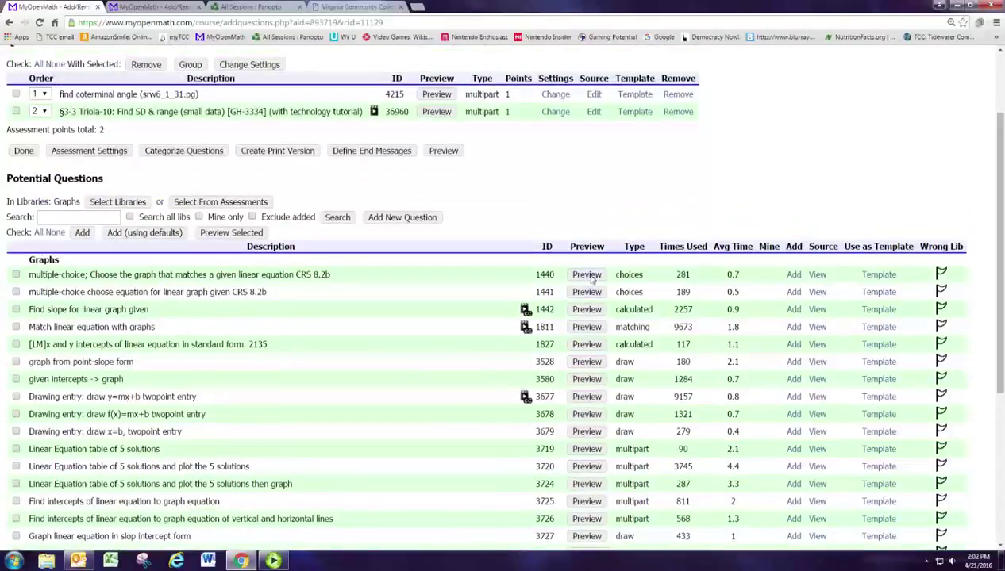
click(586, 309)
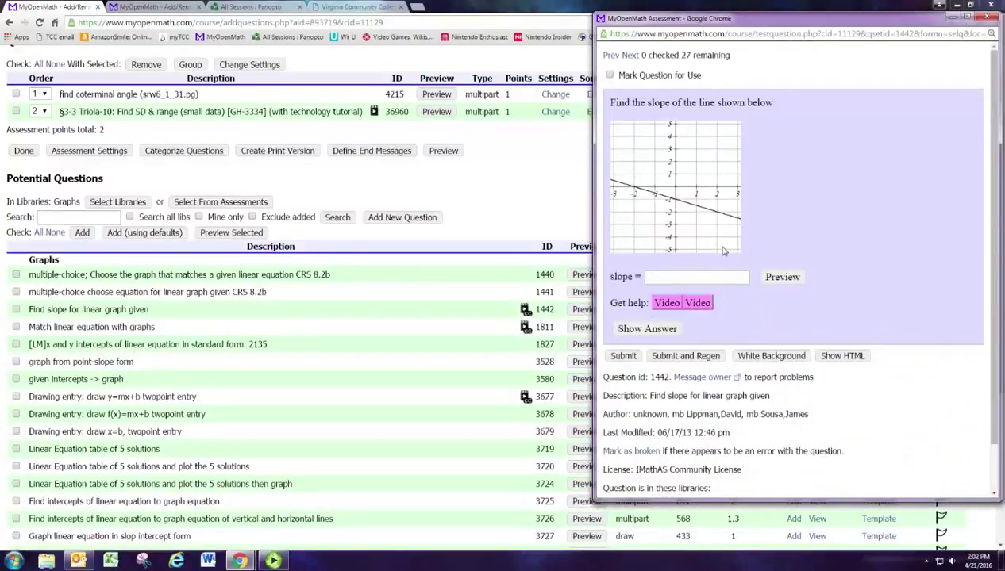
click(986, 16)
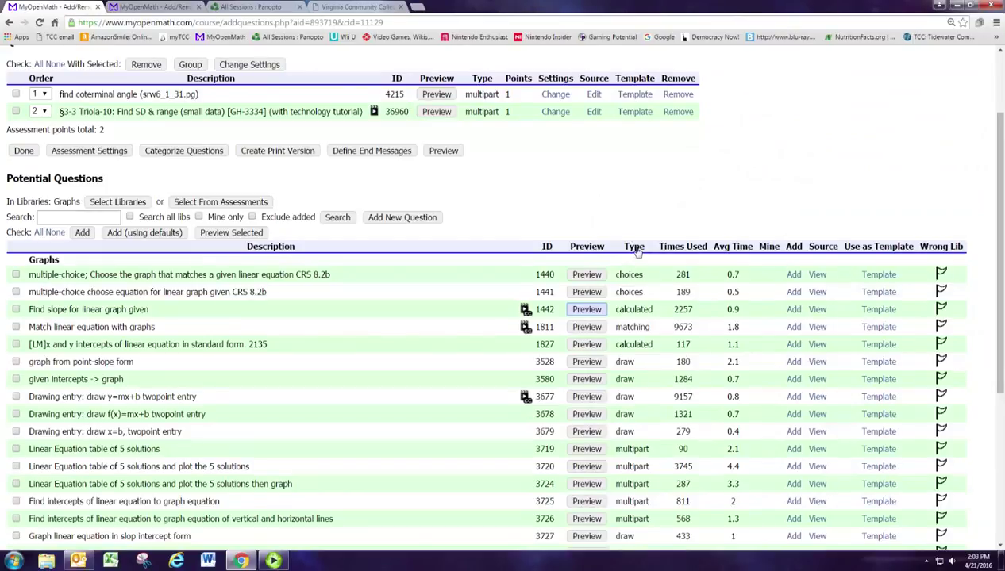
Highlight the choices, calculated and multipart entries in the Type column
drag(612, 273, 647, 279)
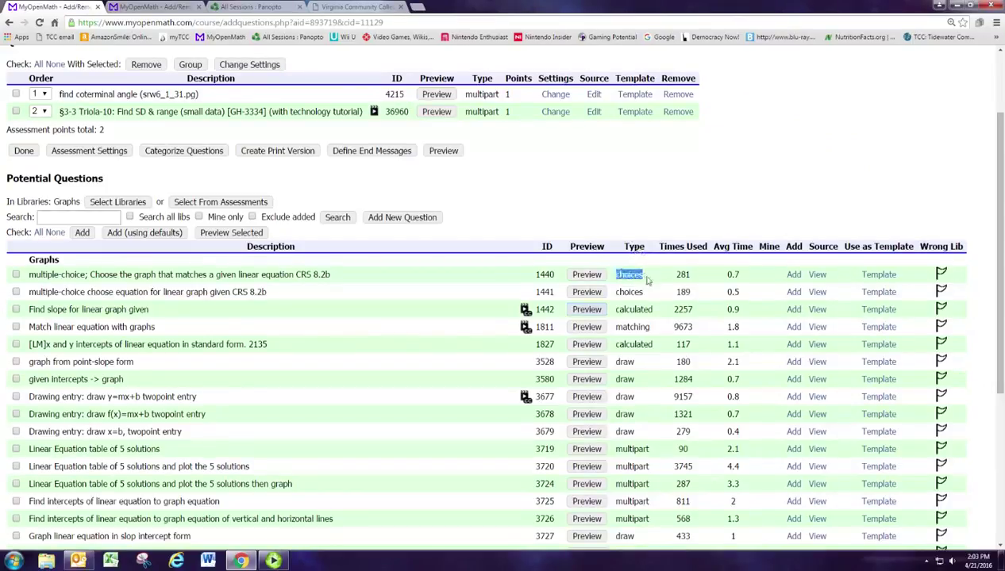
drag(611, 328, 657, 314)
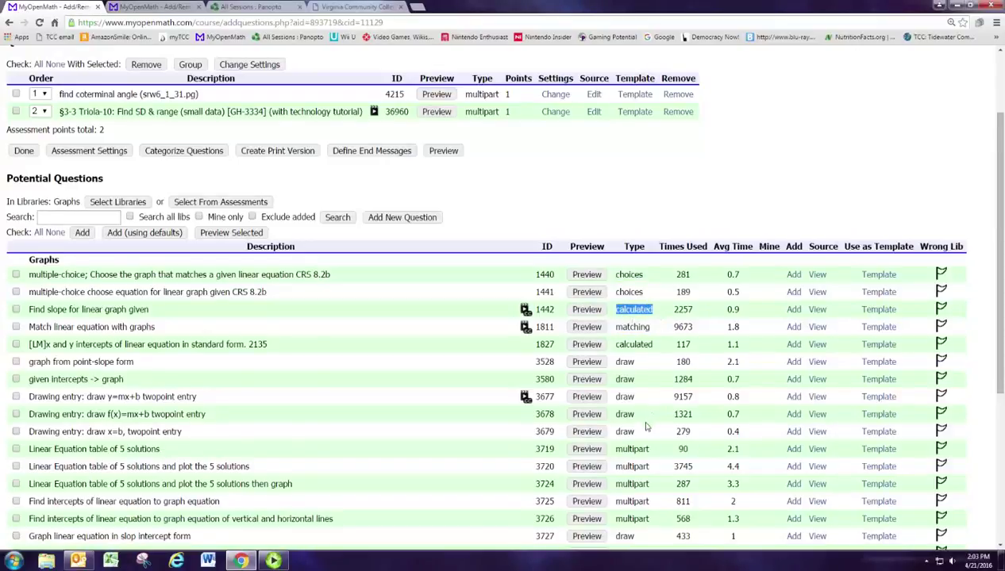
scroll(641, 417, down, 1)
drag(613, 394, 657, 399)
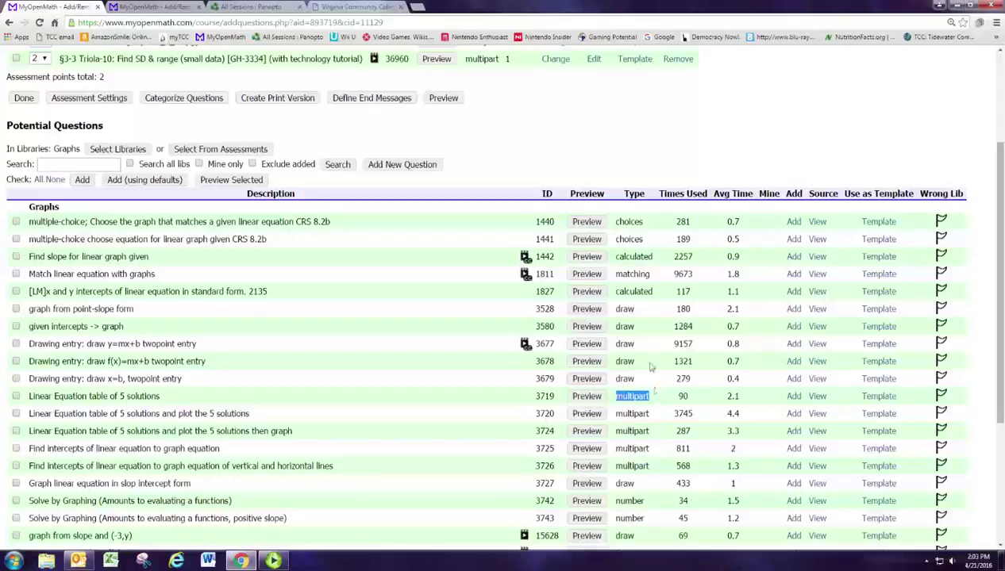
Sort the Graphs potential questions by Type and review the reordered list
click(635, 196)
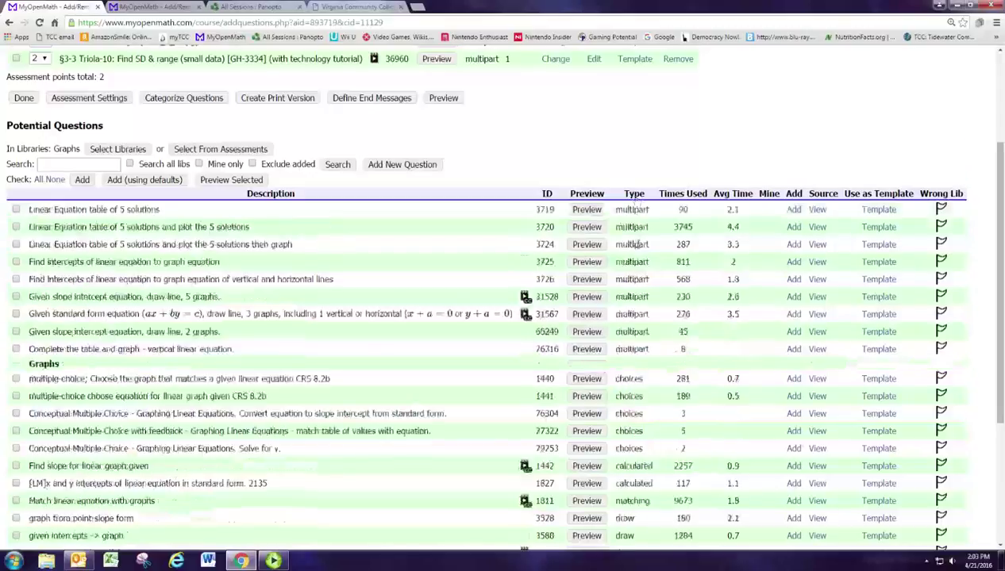
scroll(628, 242, down, 3)
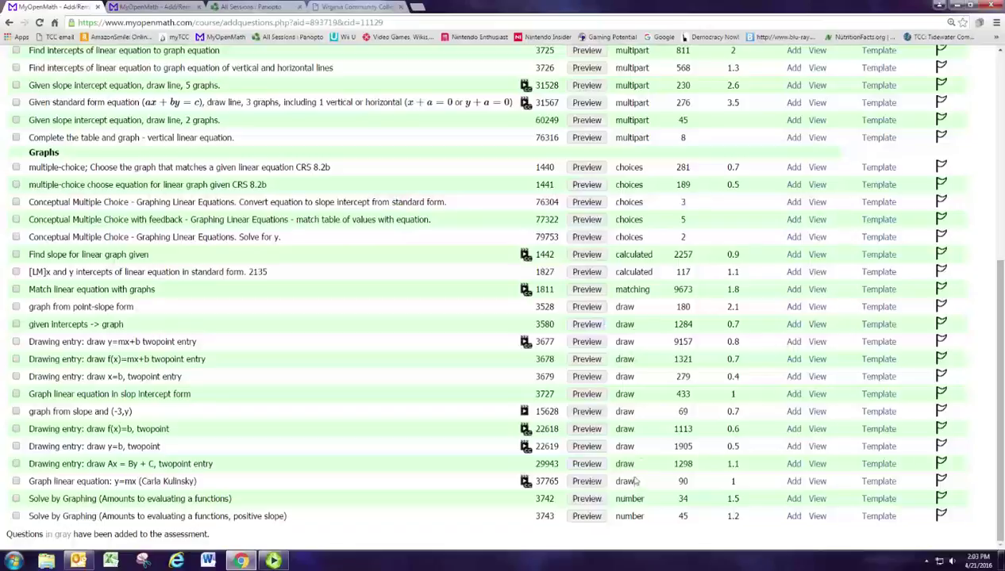
scroll(635, 478, up, 4)
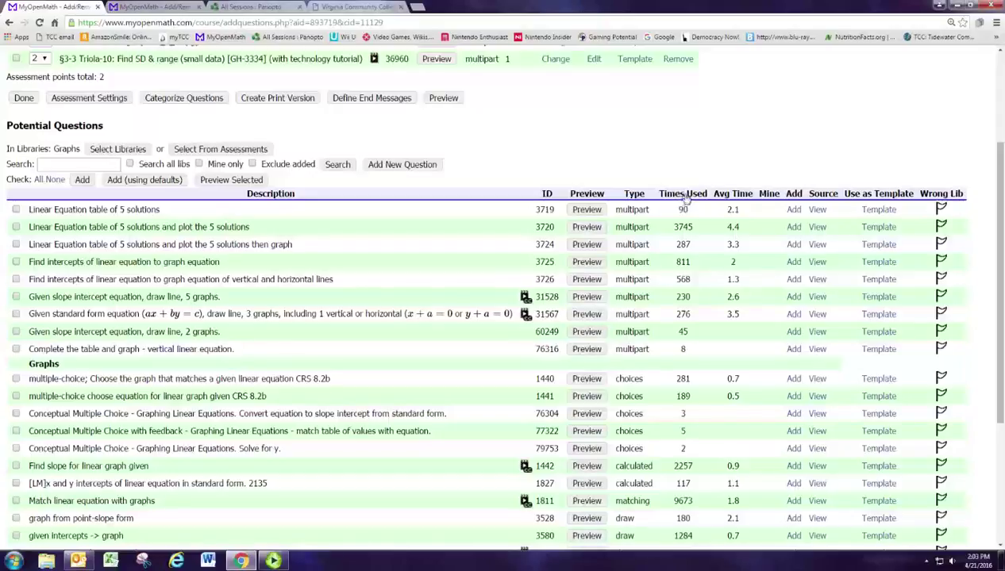
drag(671, 227, 696, 230)
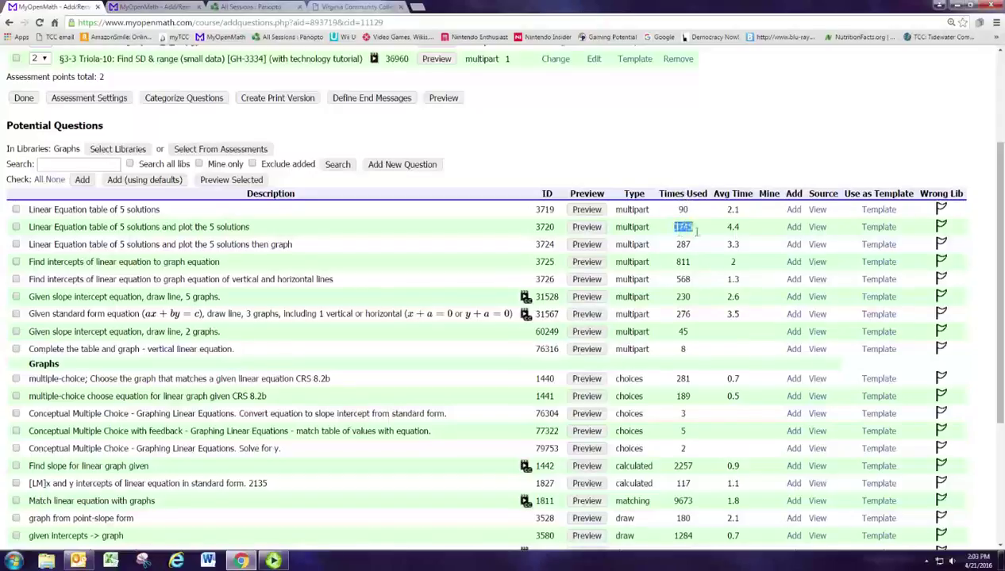
double_click(682, 467)
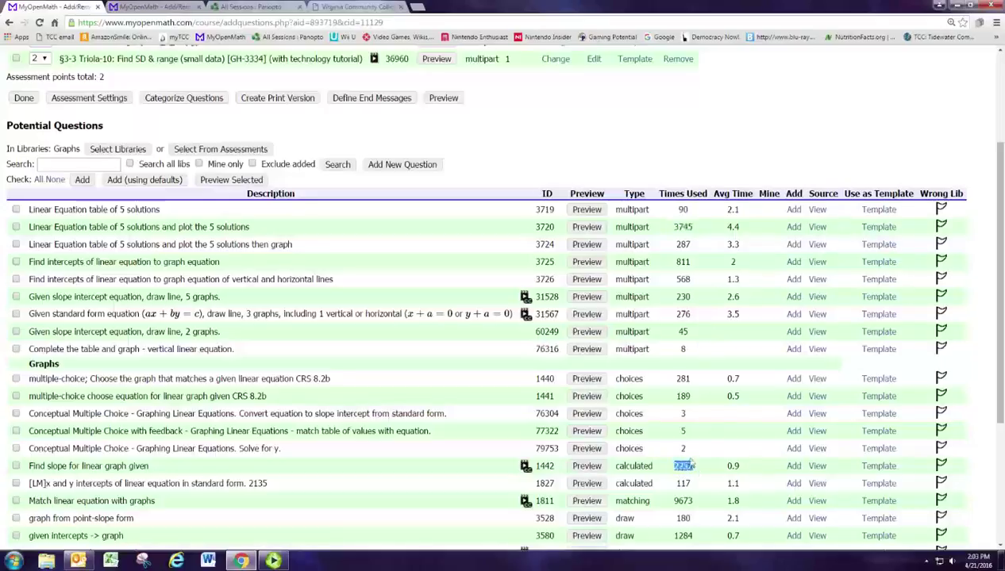
double_click(684, 449)
double_click(683, 467)
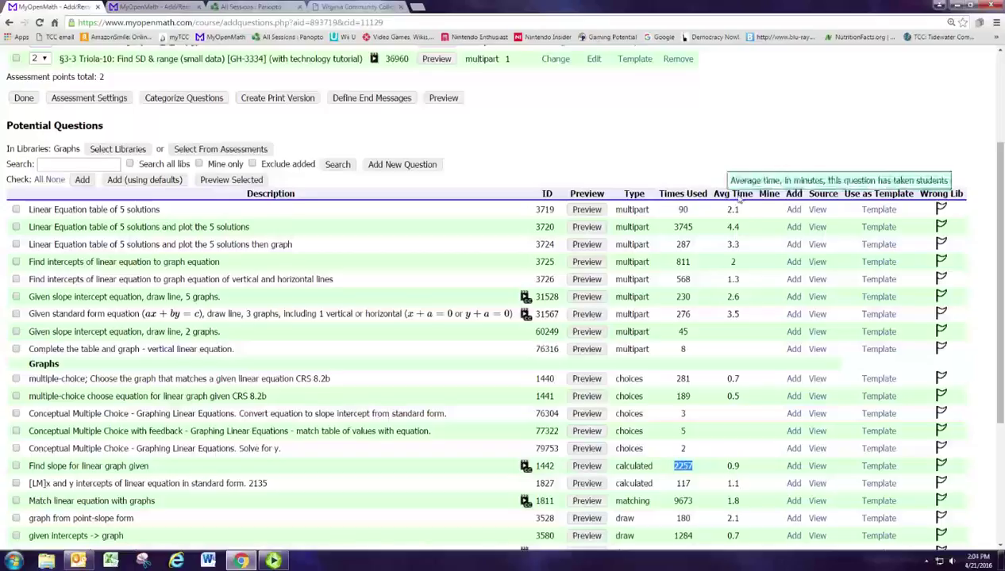
click(738, 201)
mouse_move(733, 215)
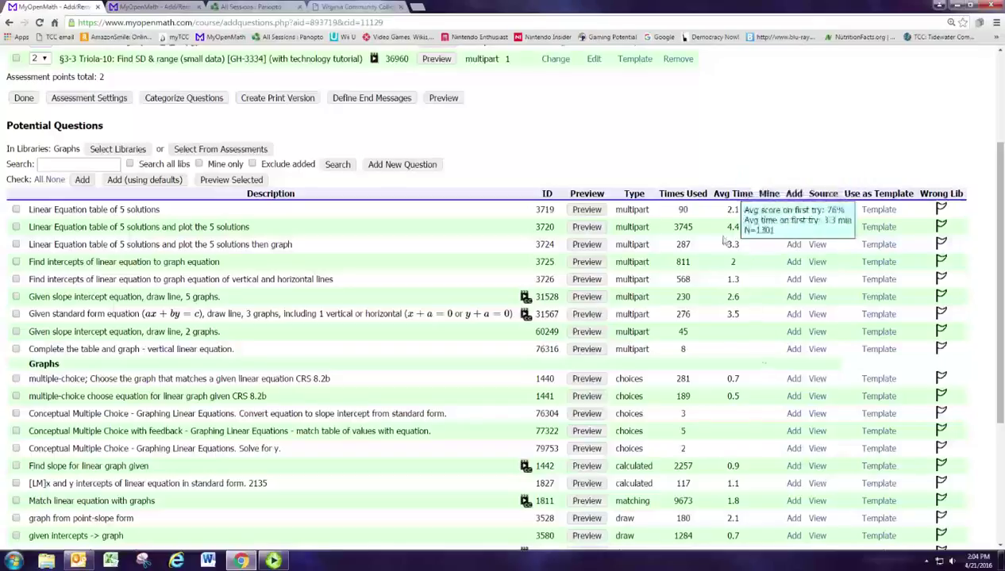
double_click(731, 227)
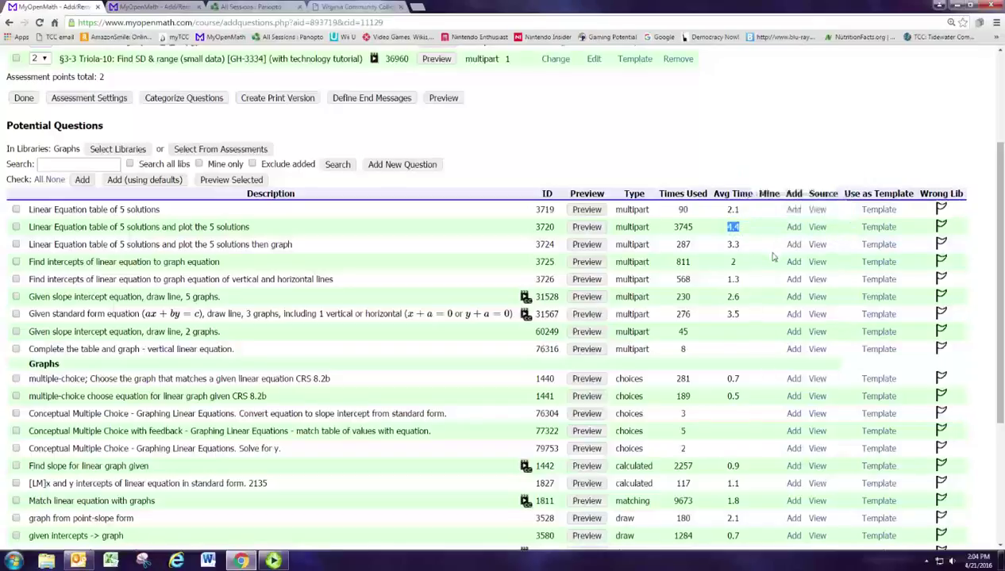